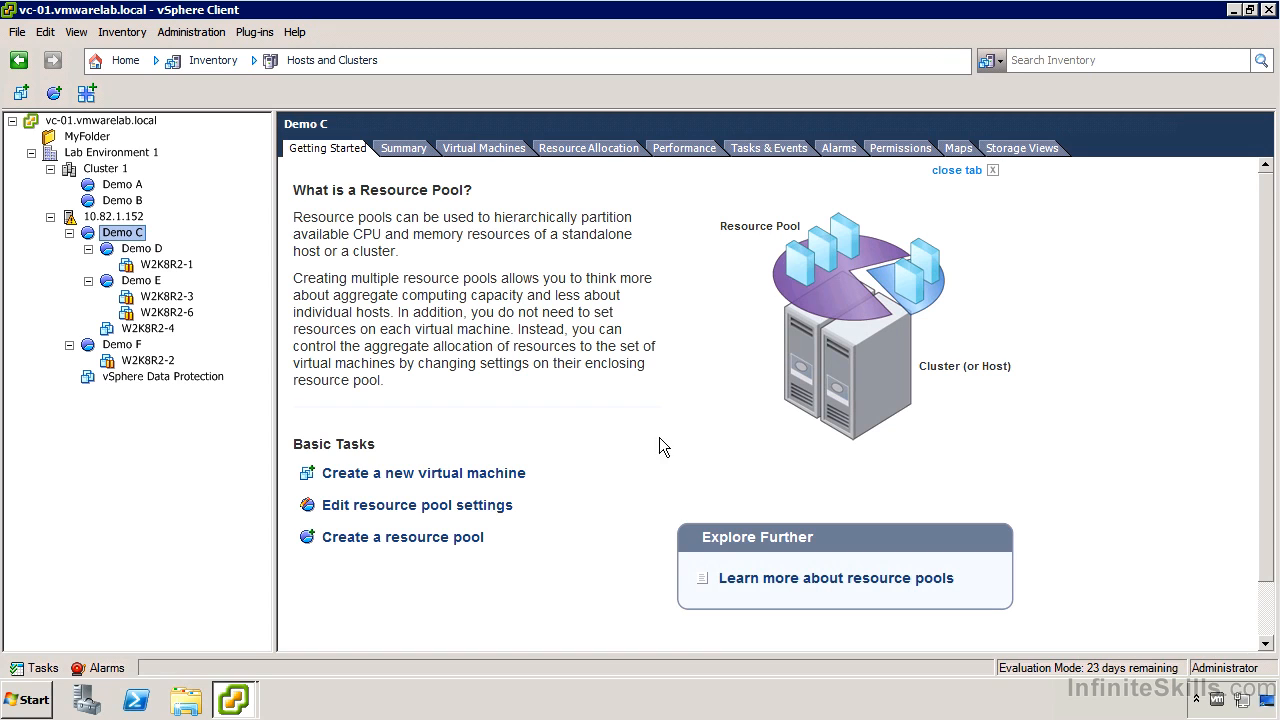
- Review the CPU and memory resource settings of the Demo A resource pool, and close them without changes
left_click(111, 190)
right_click(111, 192)
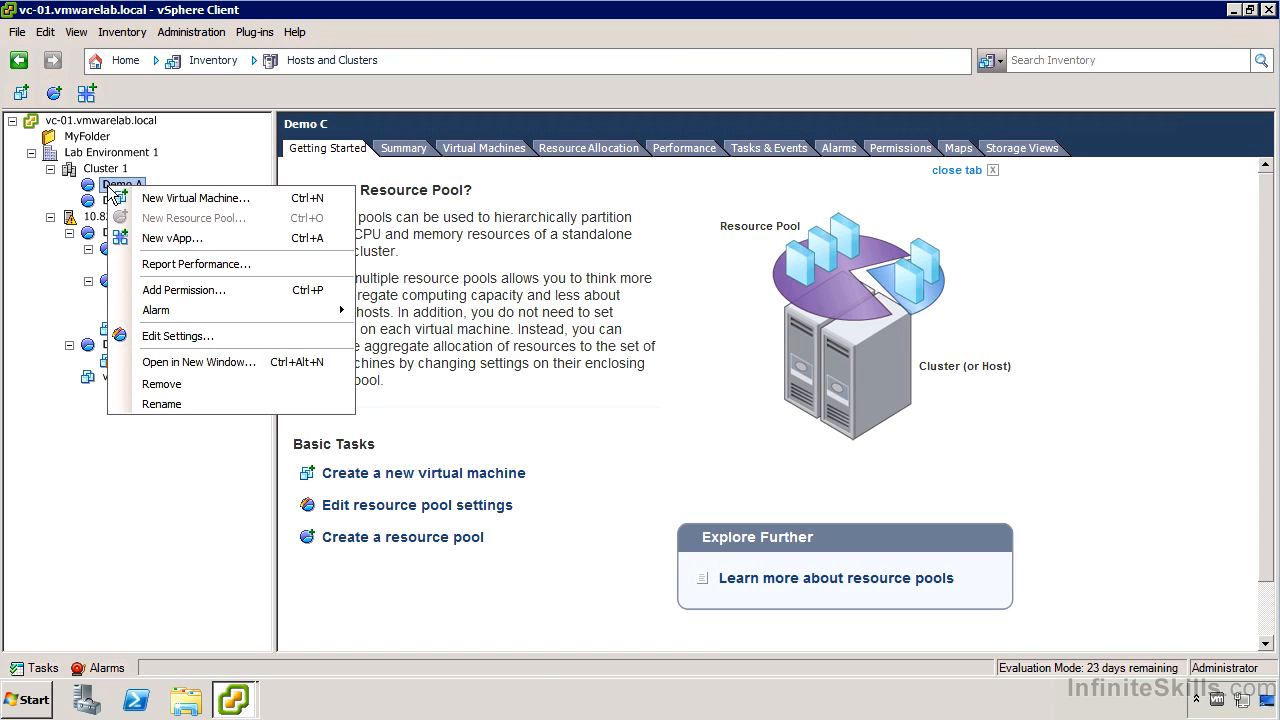
left_click(248, 334)
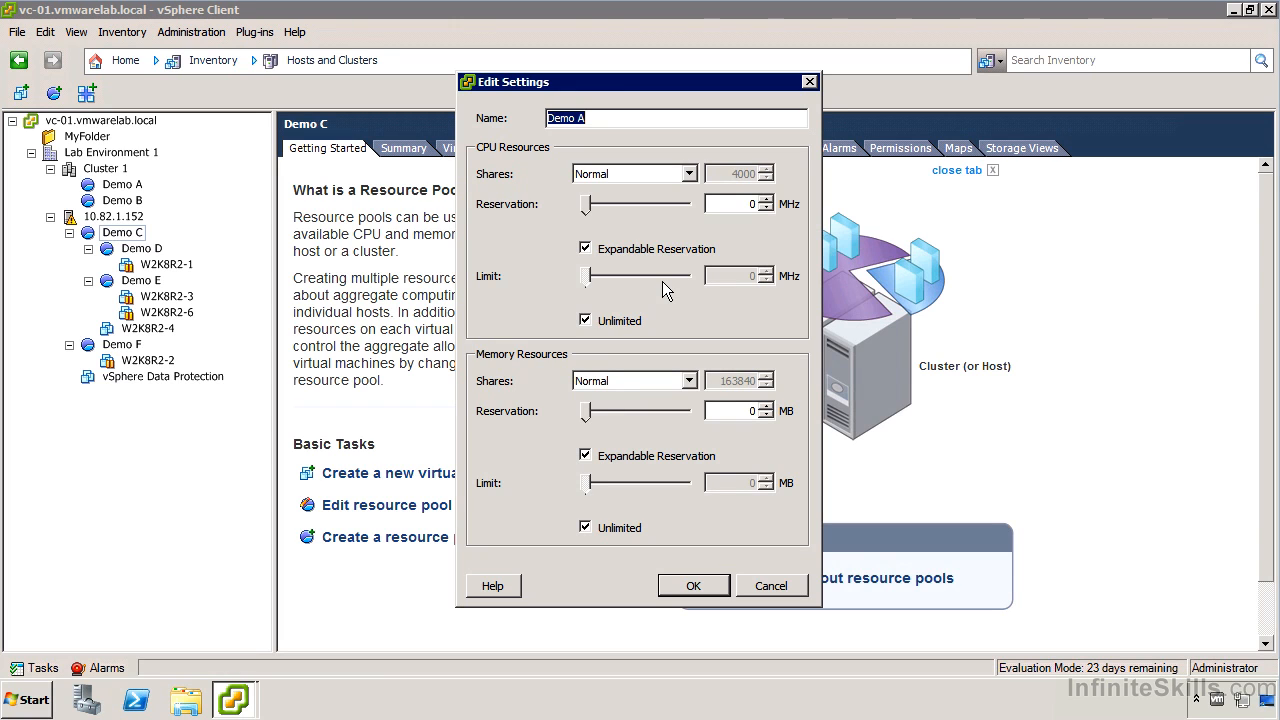
left_click(772, 588)
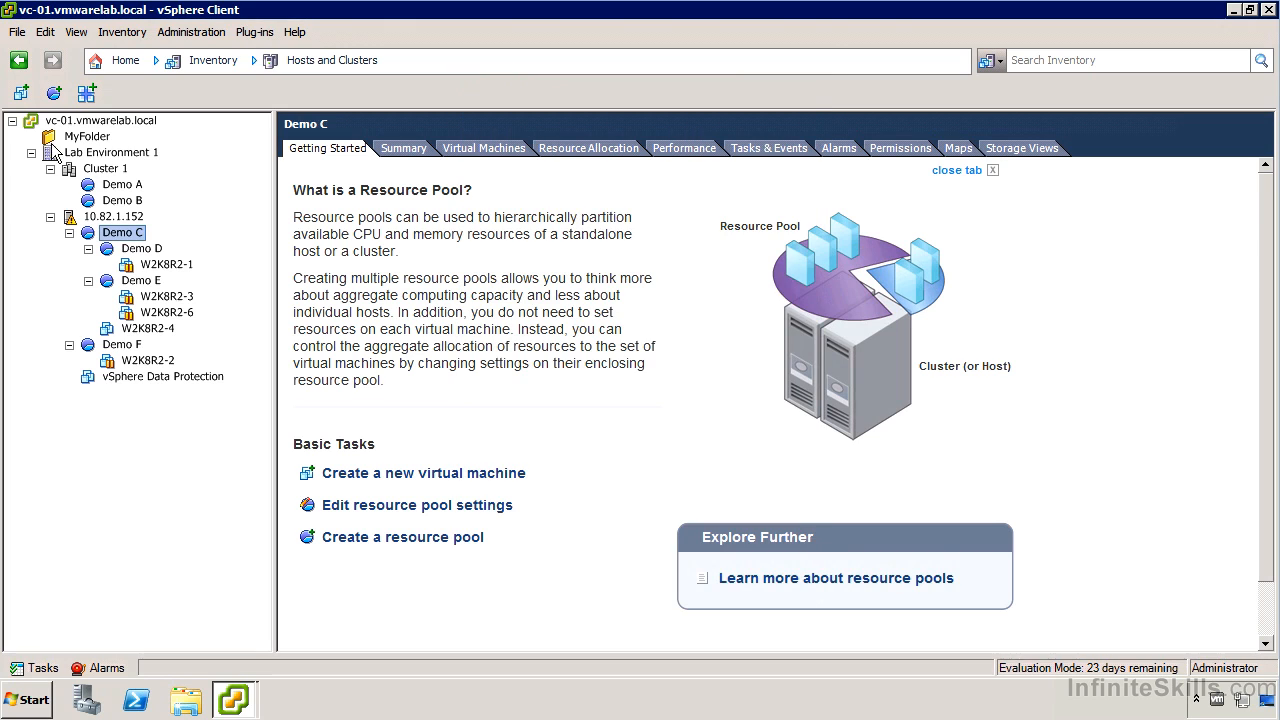
left_click(128, 186)
right_click(129, 192)
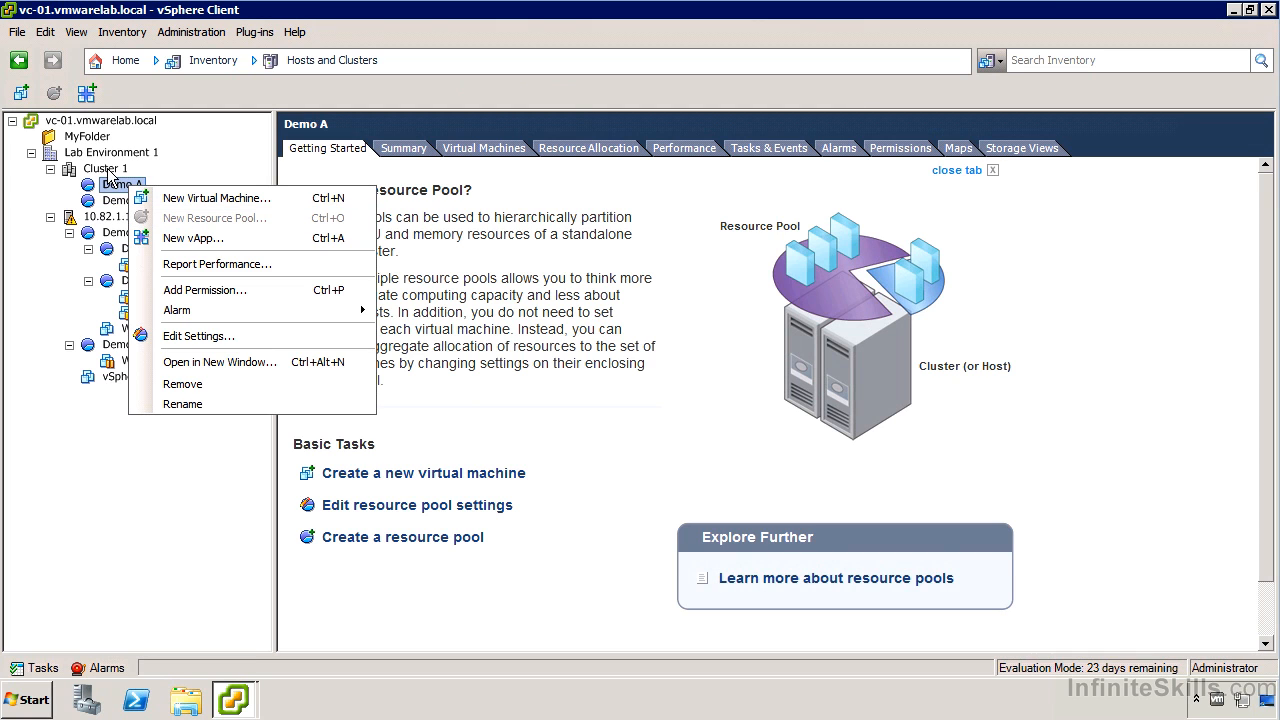
left_click(112, 217)
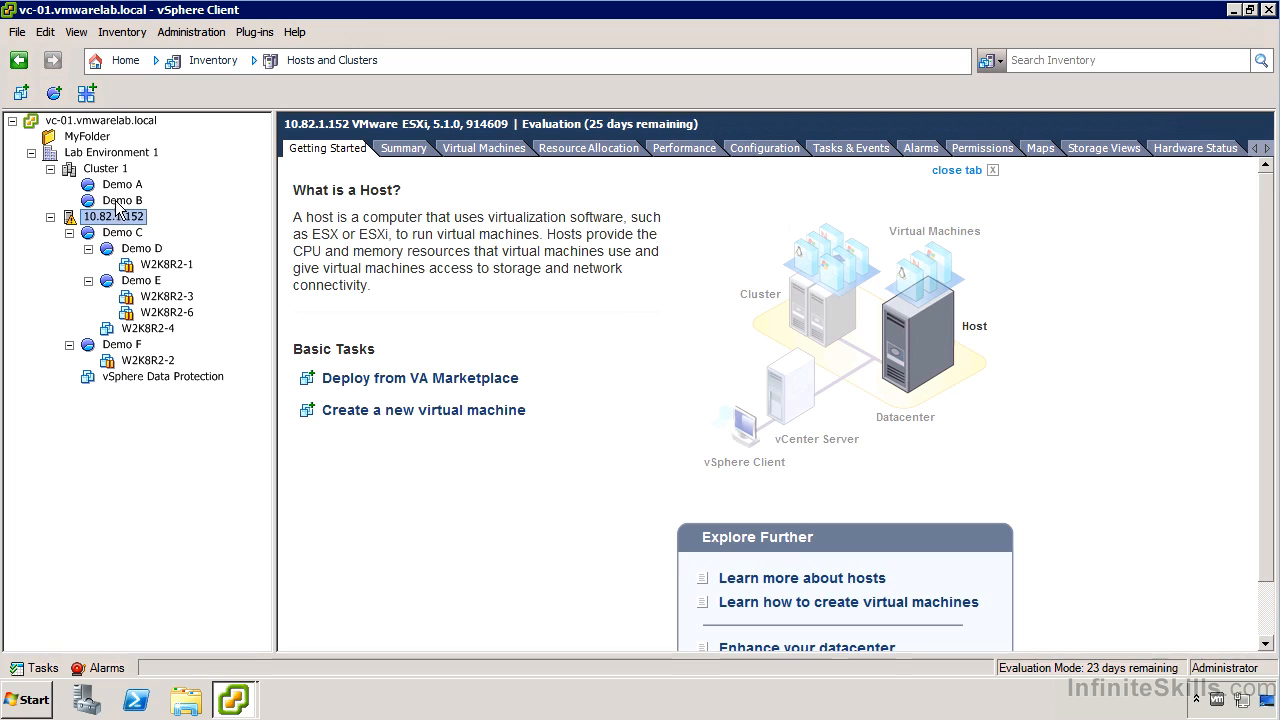
right_click(129, 257)
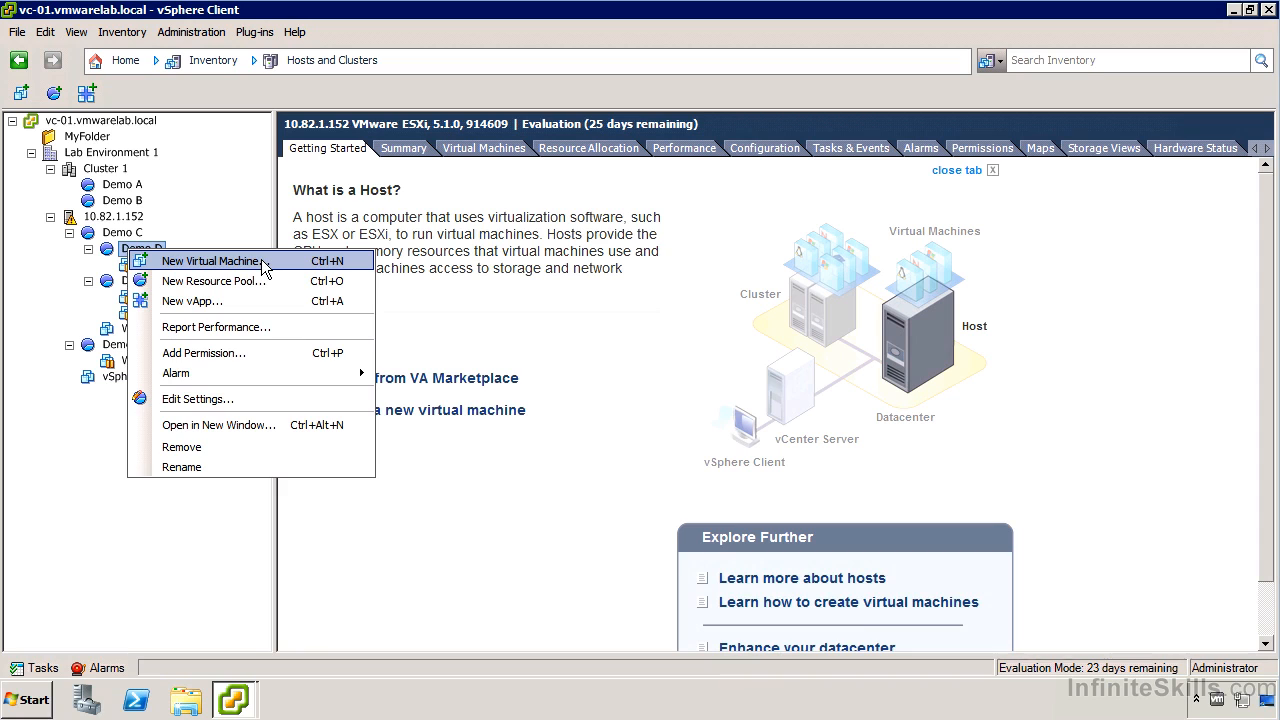
left_click(251, 222)
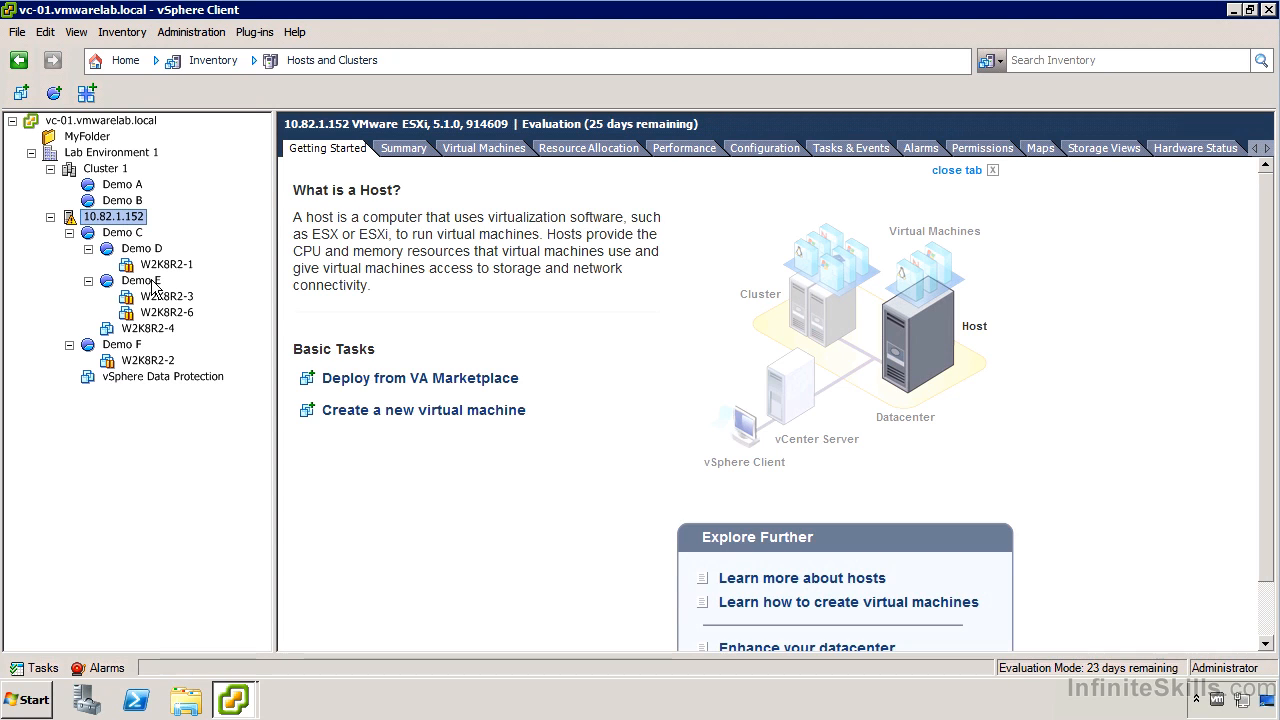
- Collapse the Demo C and Demo F resource pools, including nested Demo D and Demo E, in the inventory tree
left_click(88, 280)
left_click(88, 248)
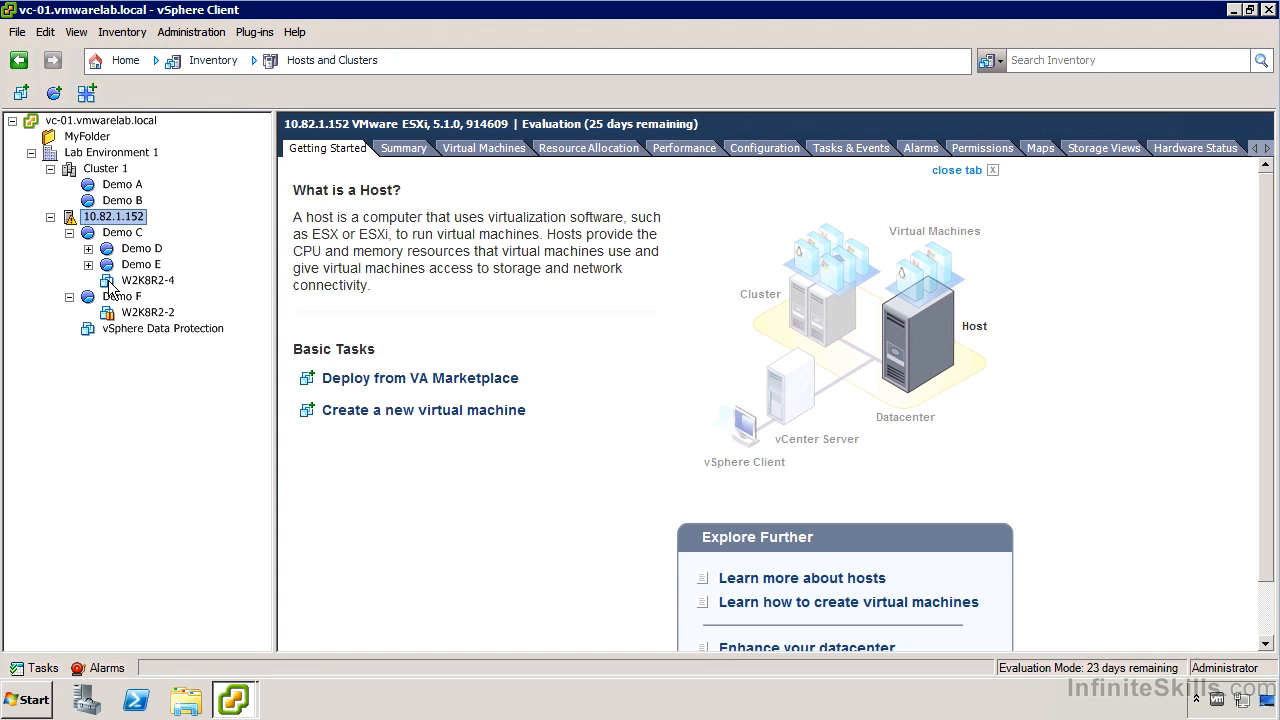
left_click(69, 232)
left_click(69, 248)
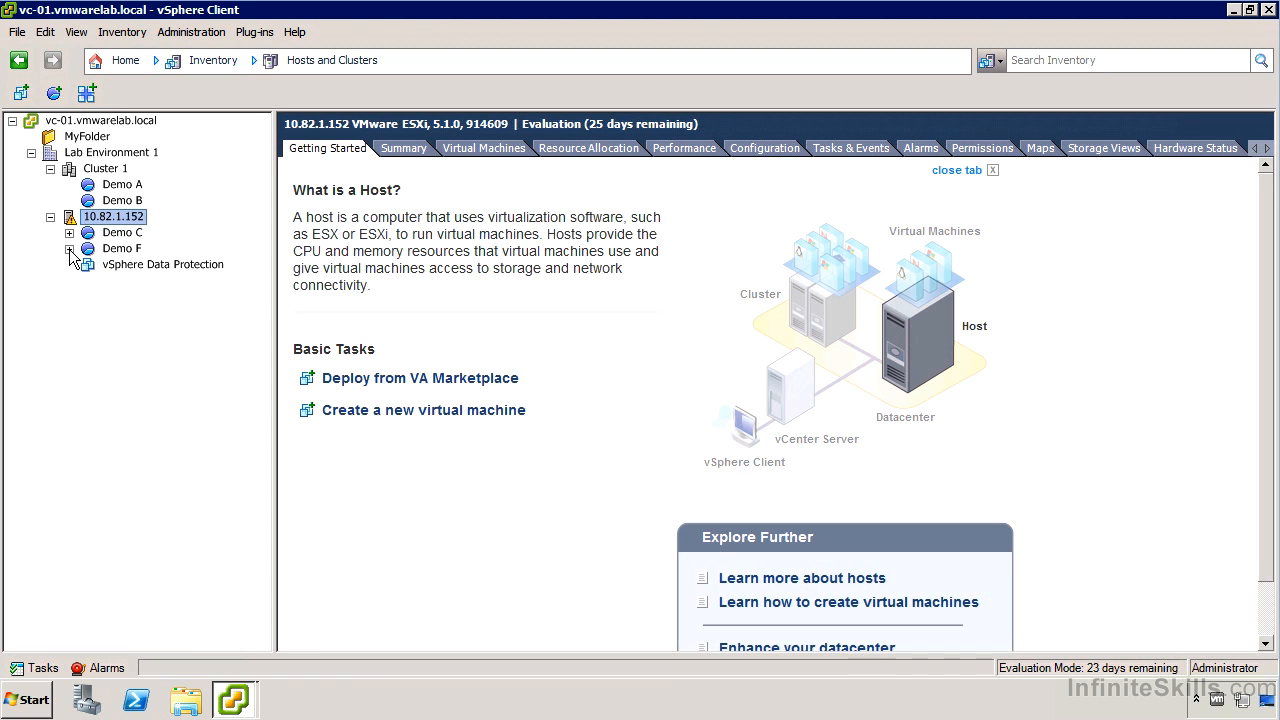
- Review the CPU, memory, disk and advanced CPU resource settings of the vSphere Data Protection virtual machine, and close them without changes
left_click(128, 265)
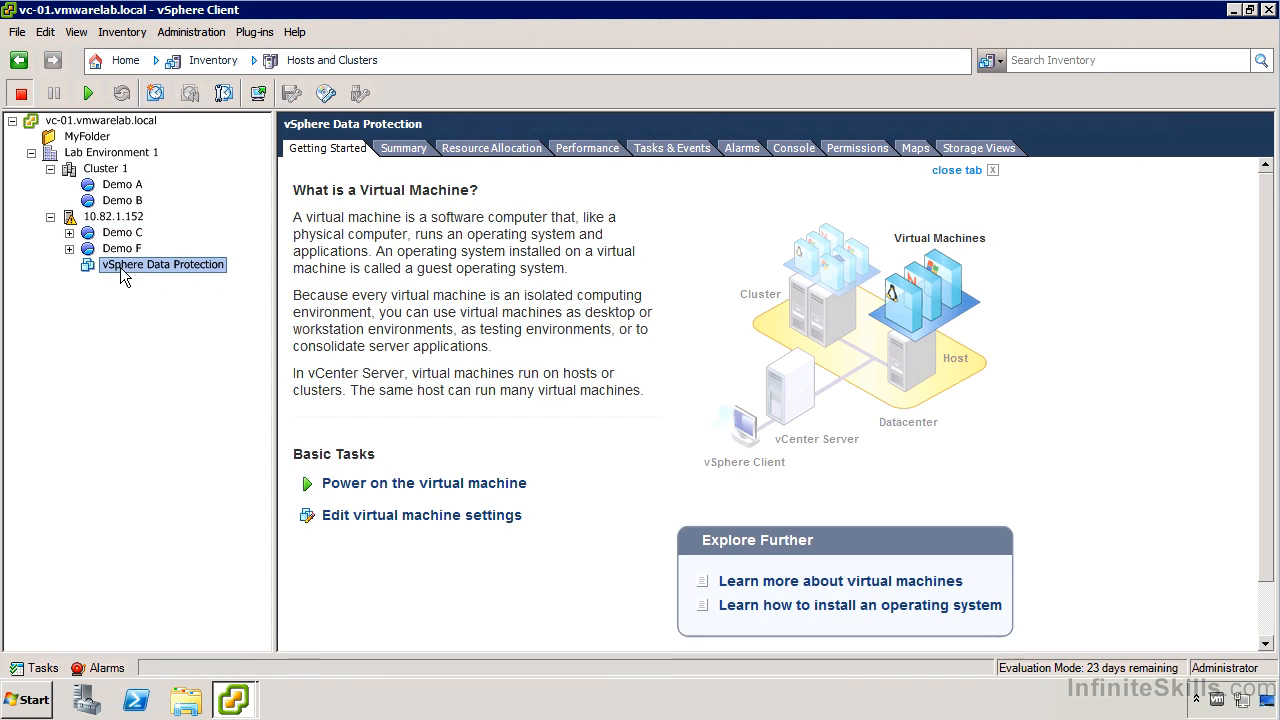
right_click(192, 261)
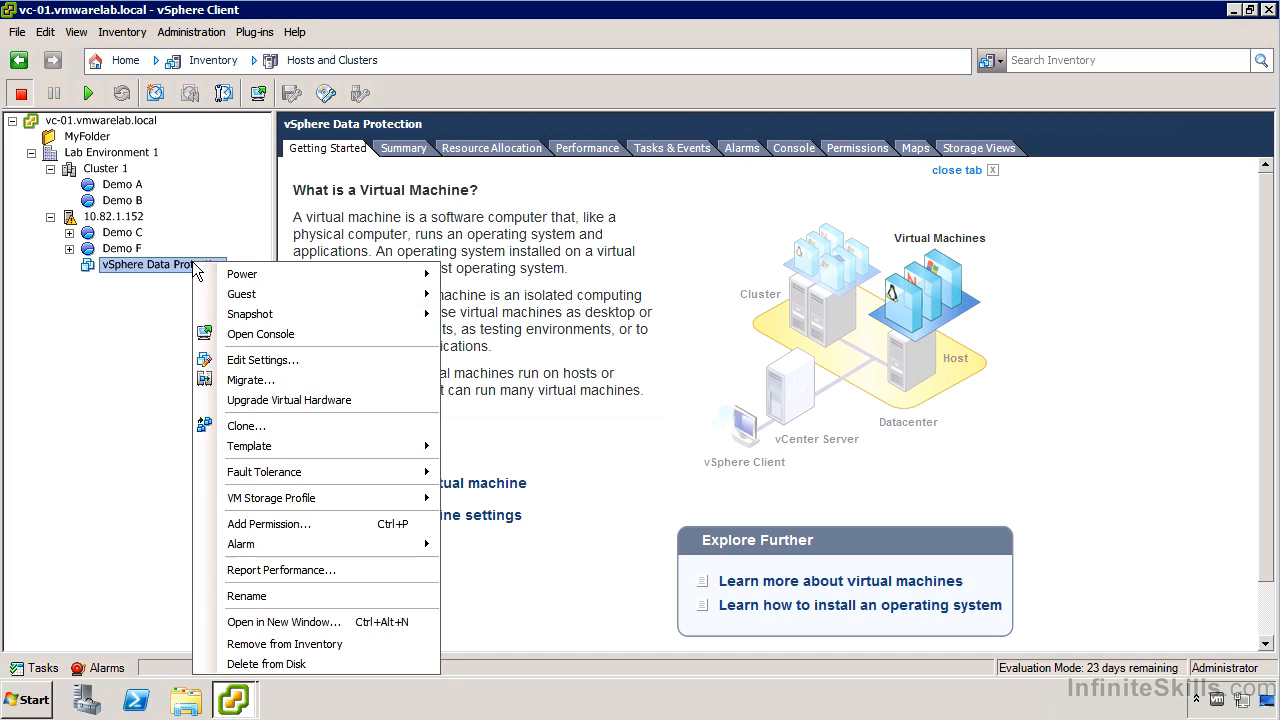
left_click(312, 359)
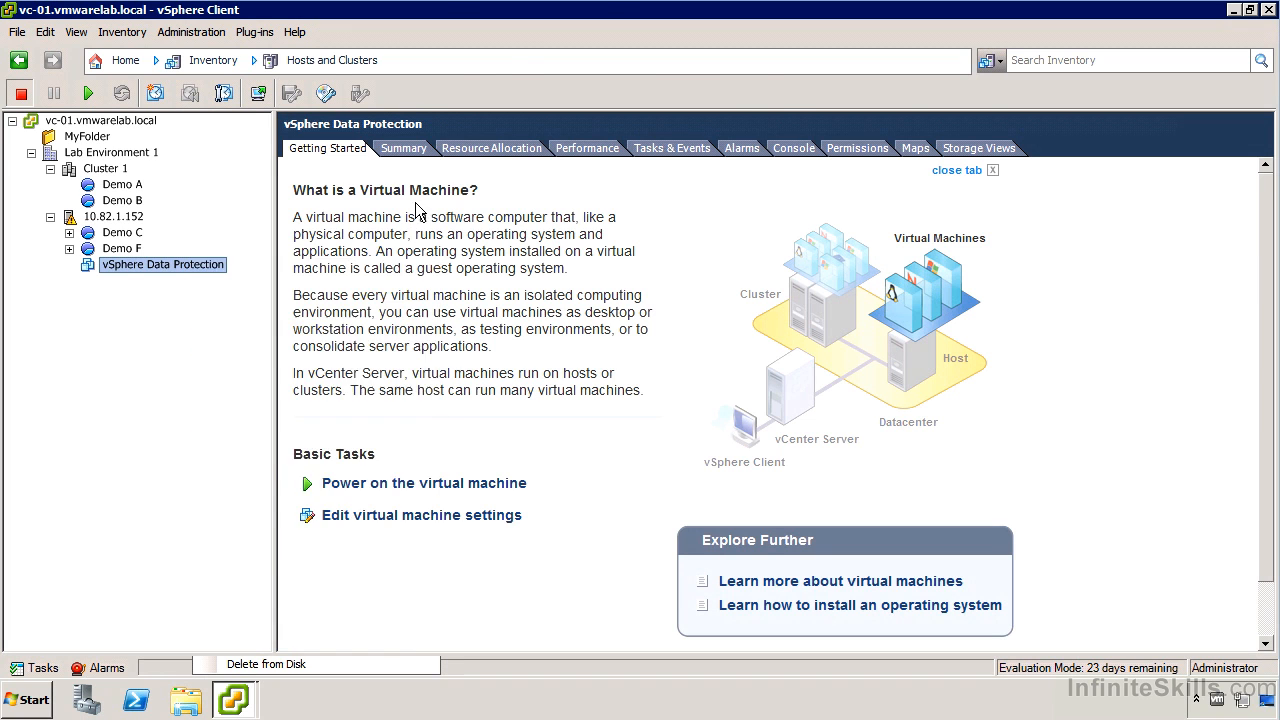
left_click(438, 64)
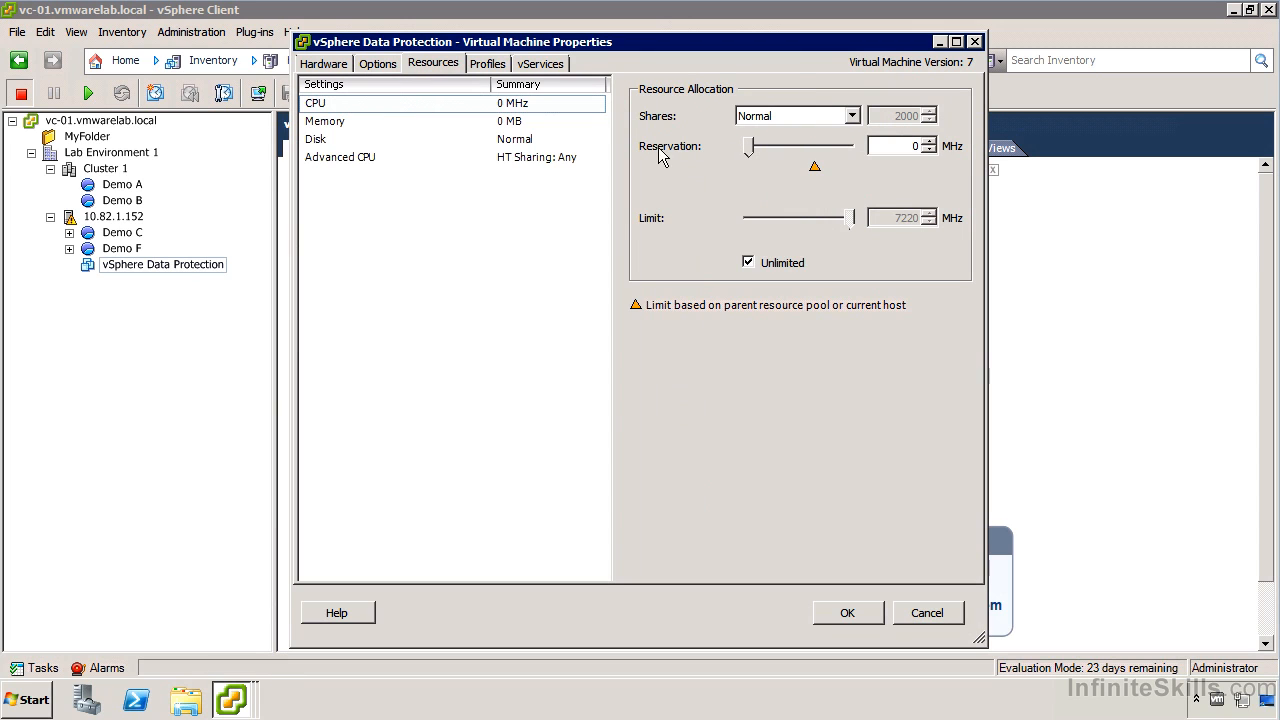
left_click(459, 120)
left_click(502, 141)
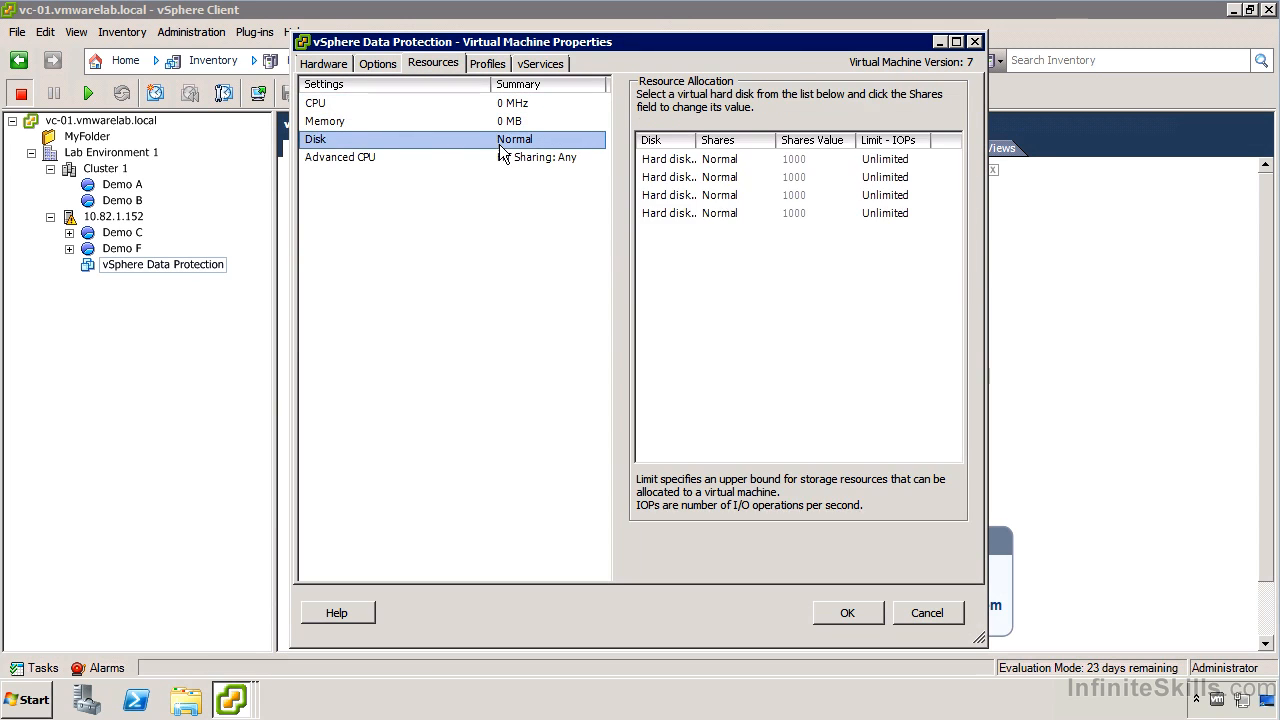
left_click(382, 159)
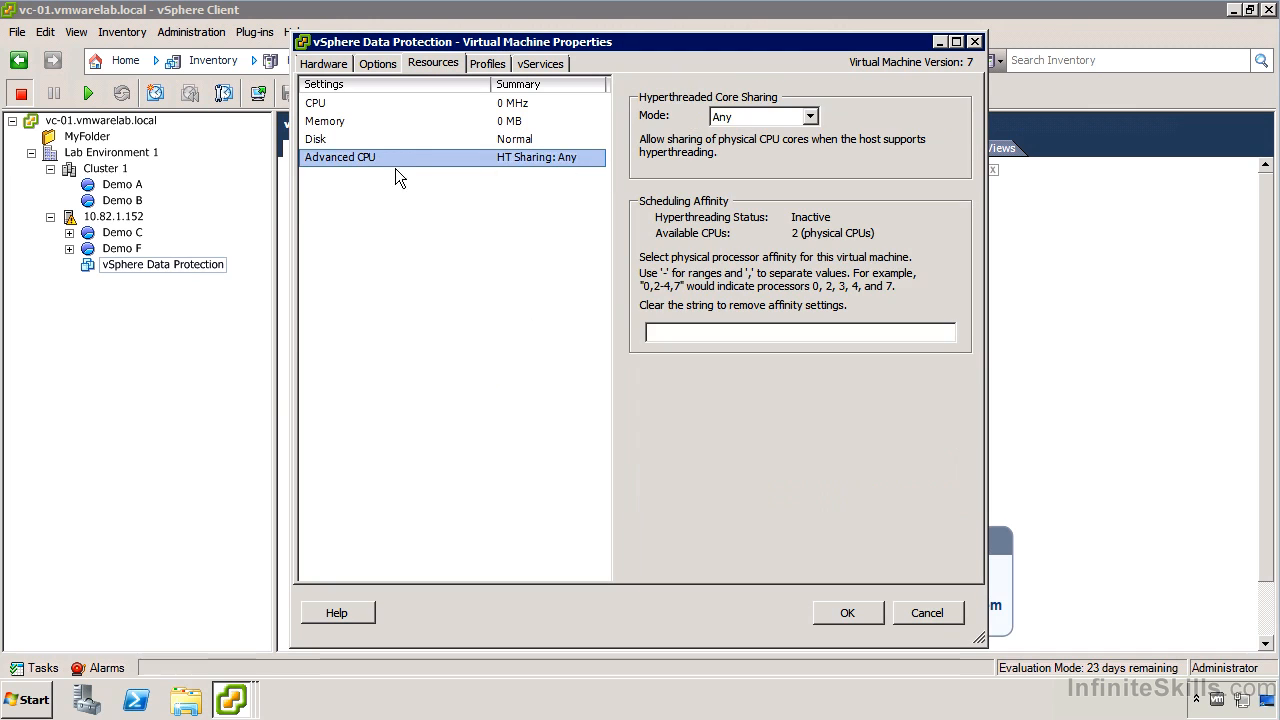
left_click(947, 615)
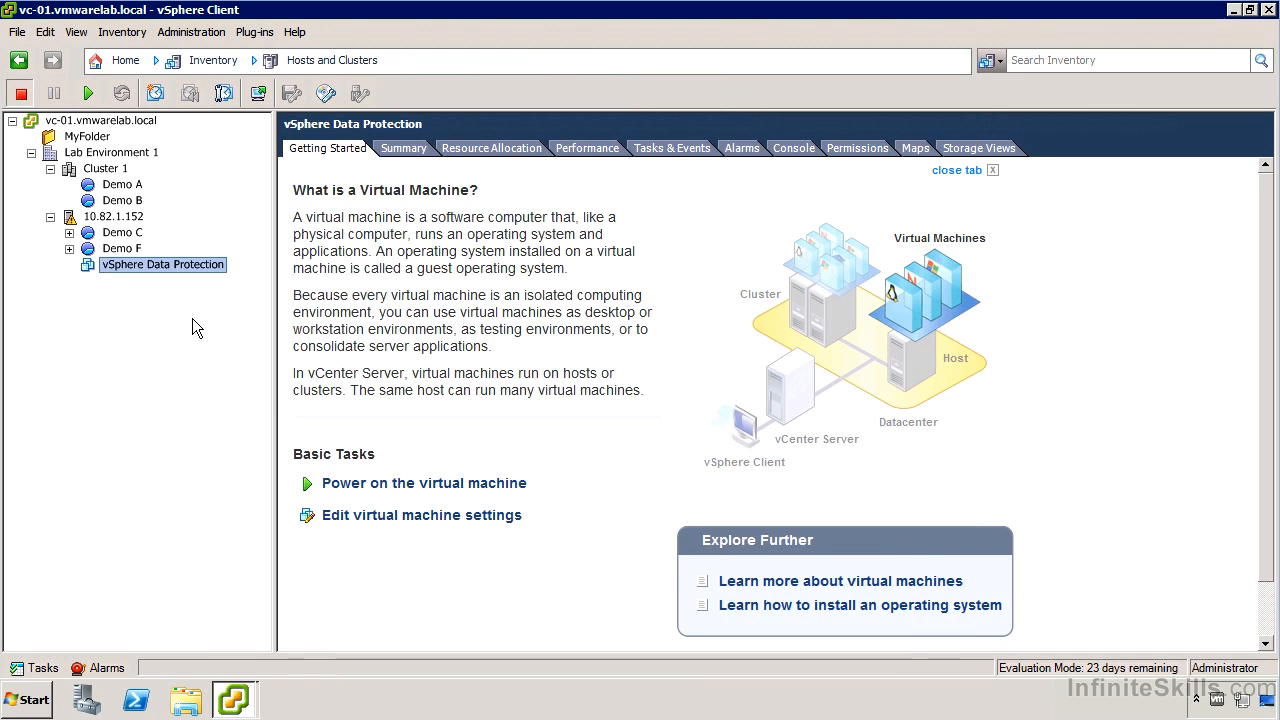
- Review the CPU and memory resource settings of the Demo F and Demo C resource pools without changing them
right_click(108, 250)
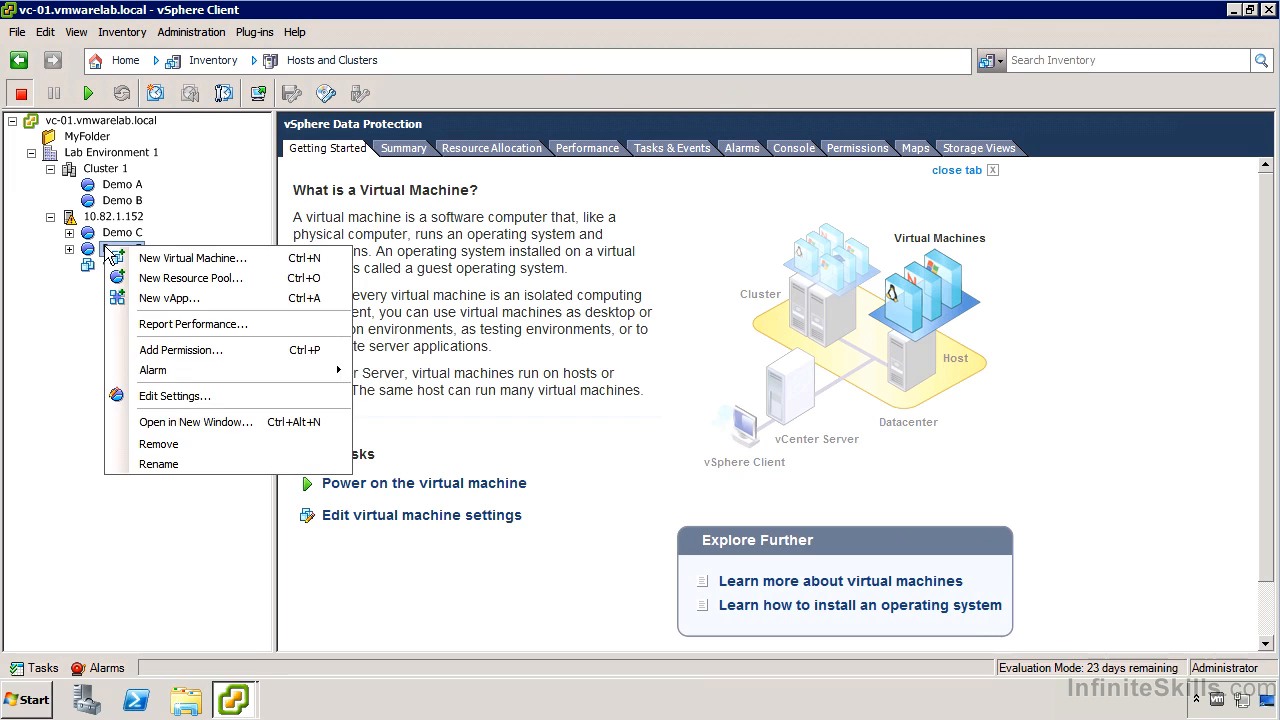
left_click(227, 401)
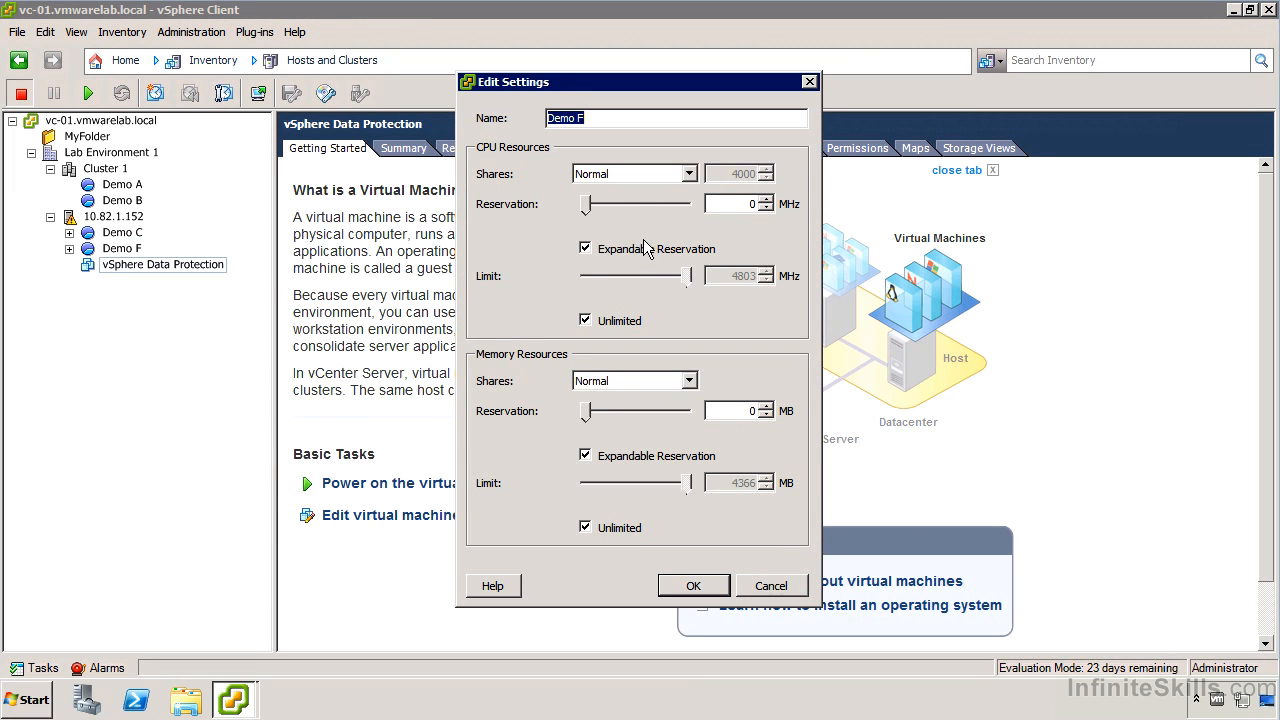
left_click(767, 586)
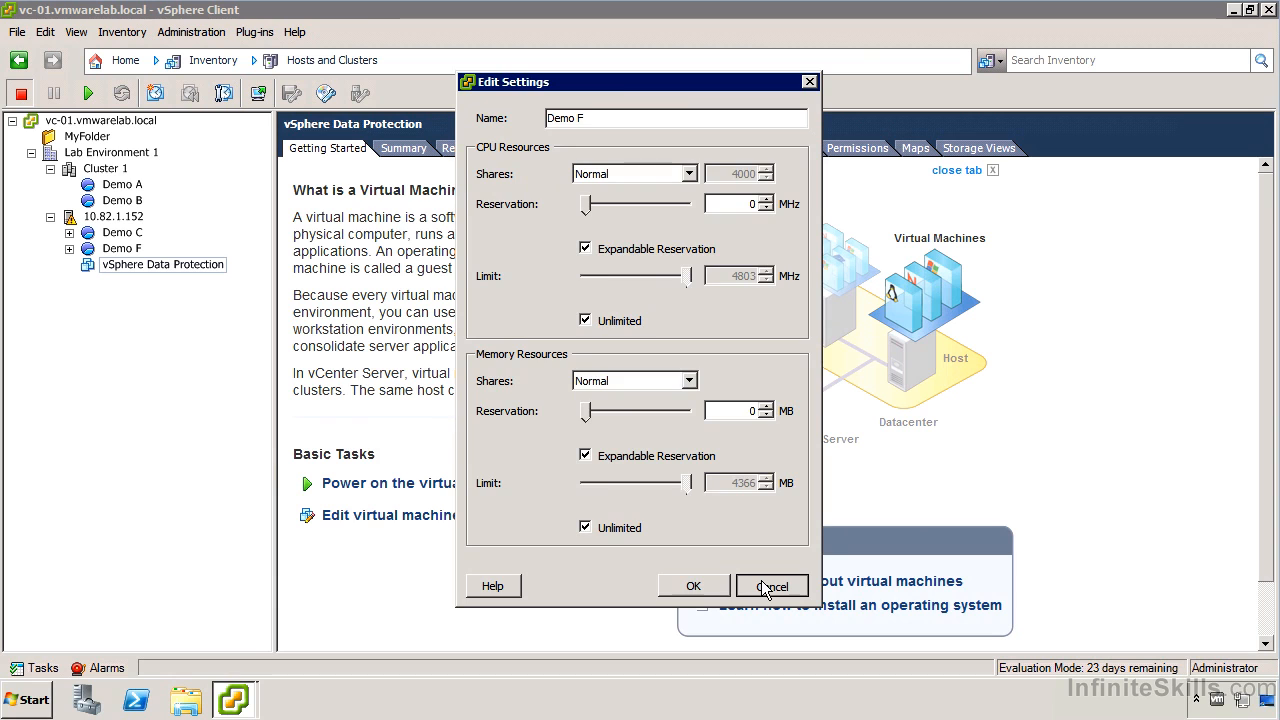
left_click(124, 232)
right_click(133, 232)
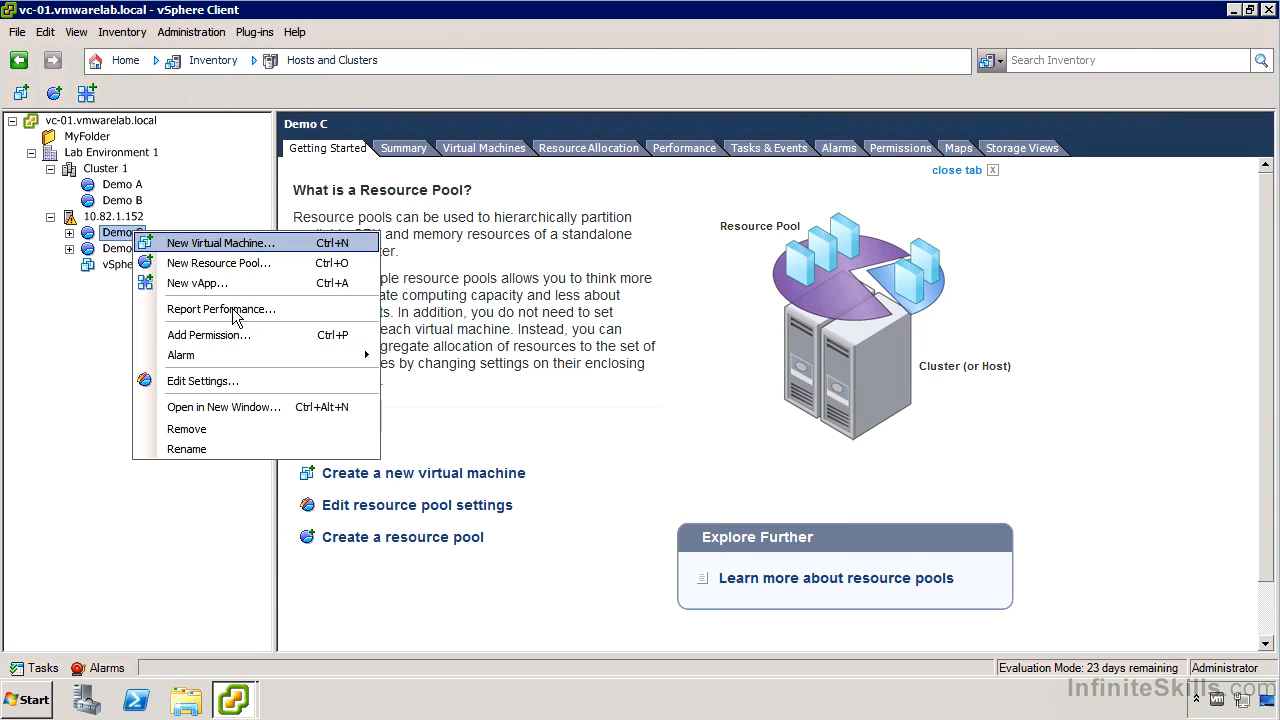
left_click(259, 380)
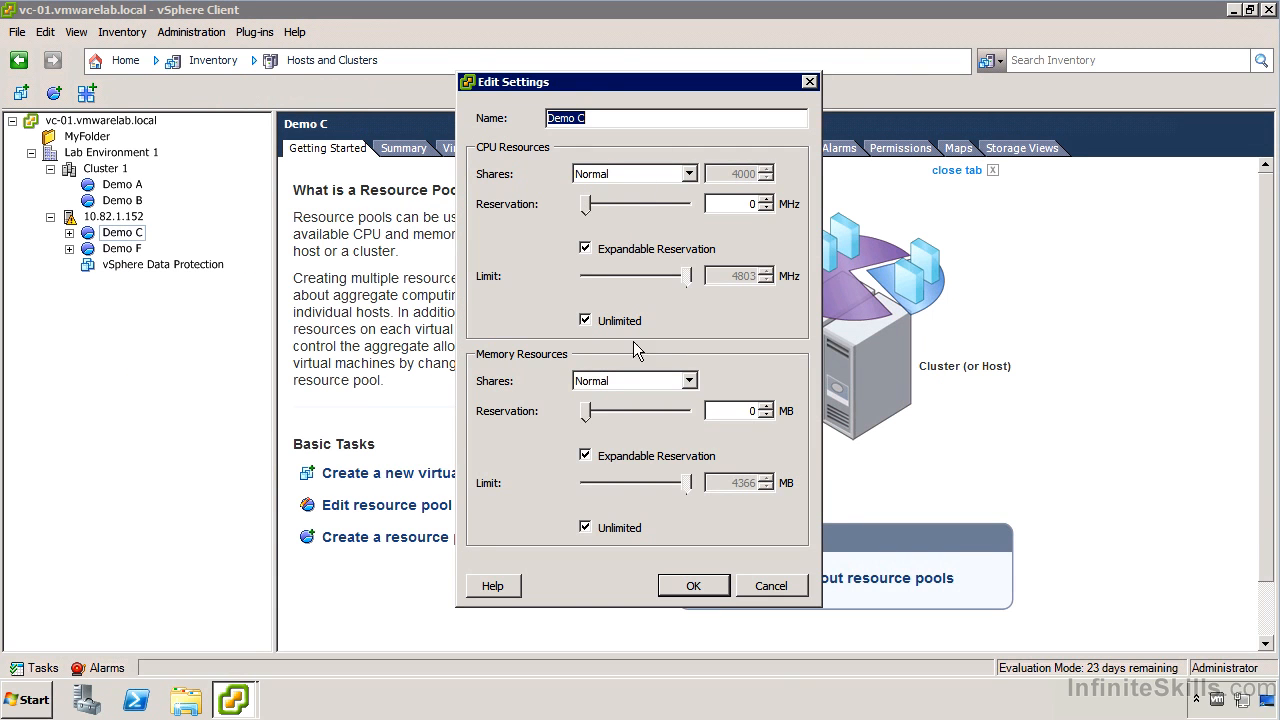
left_click(768, 588)
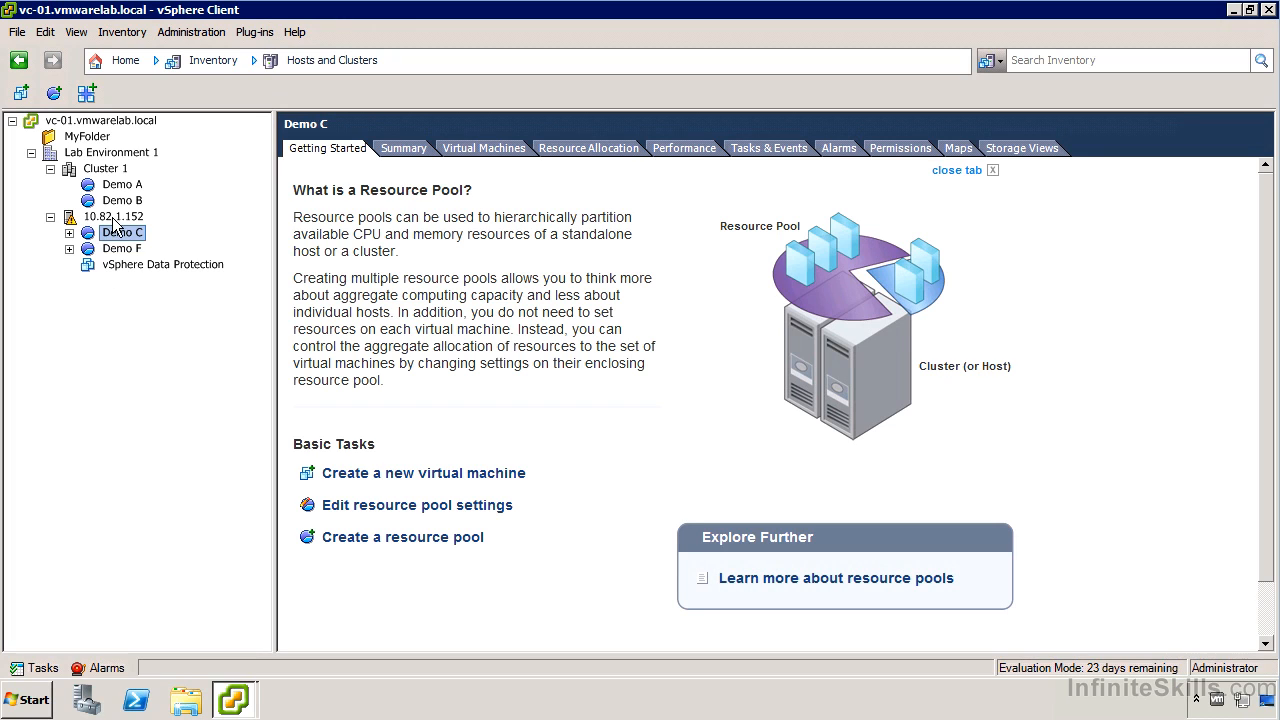
- Expand Demo C, Demo D, Demo E and Demo F in the inventory tree to examine the virtual machines in each pool
left_click(142, 266)
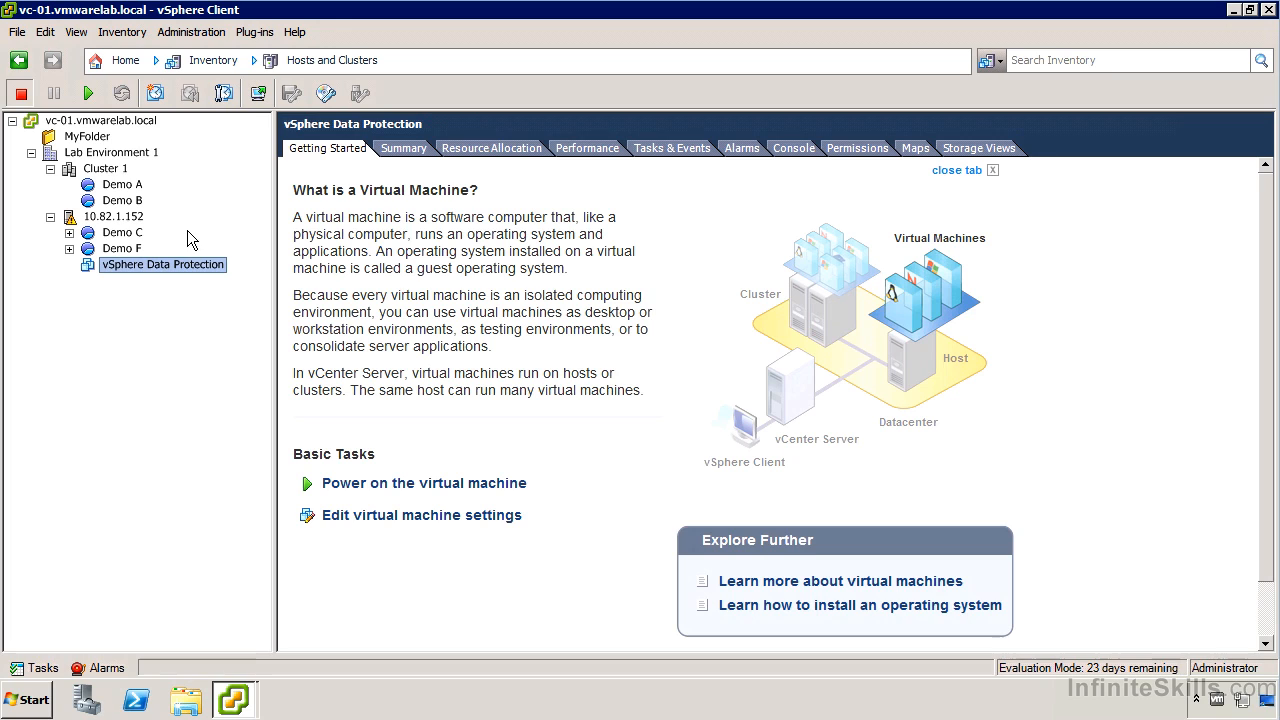
left_click(69, 232)
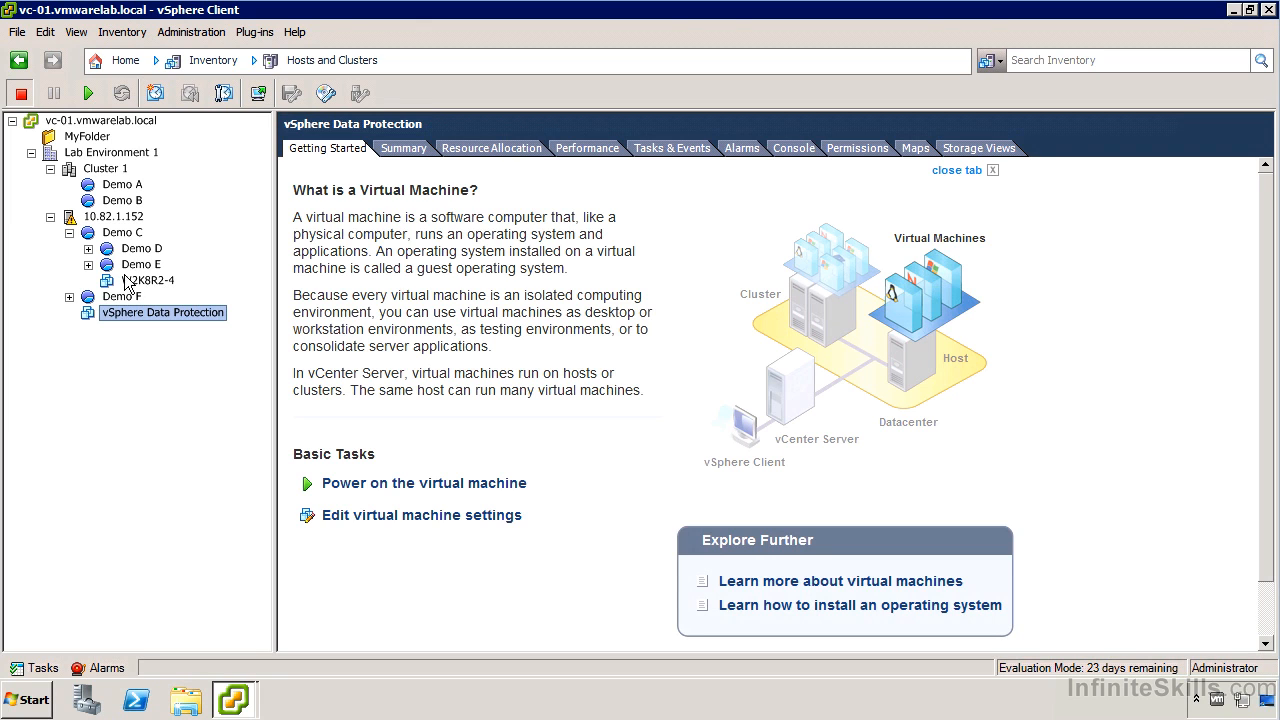
left_click(70, 232)
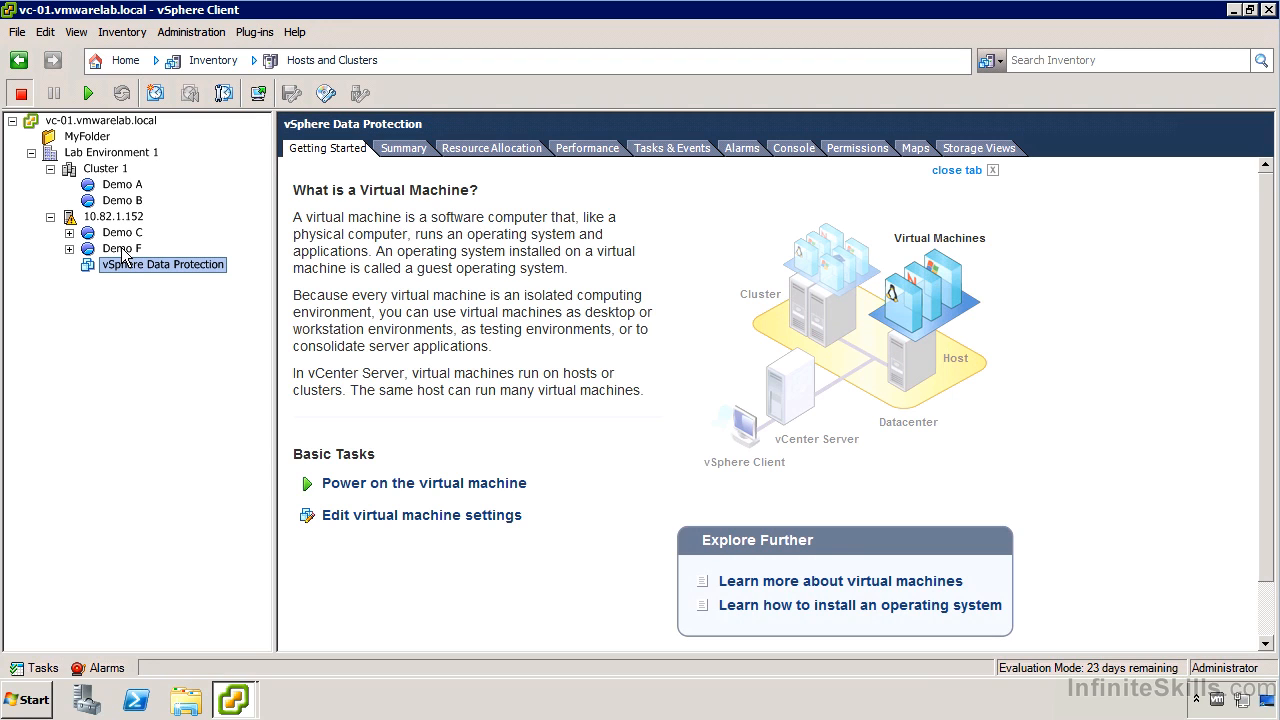
left_click(69, 232)
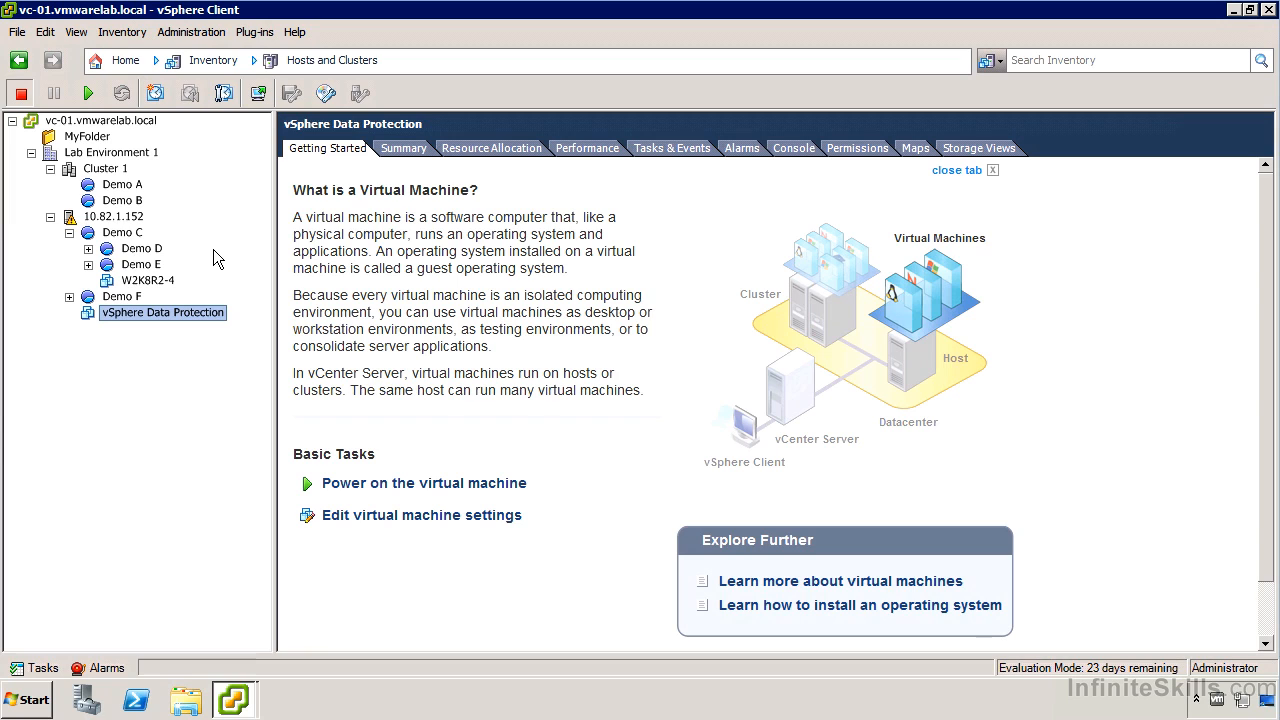
left_click(88, 265)
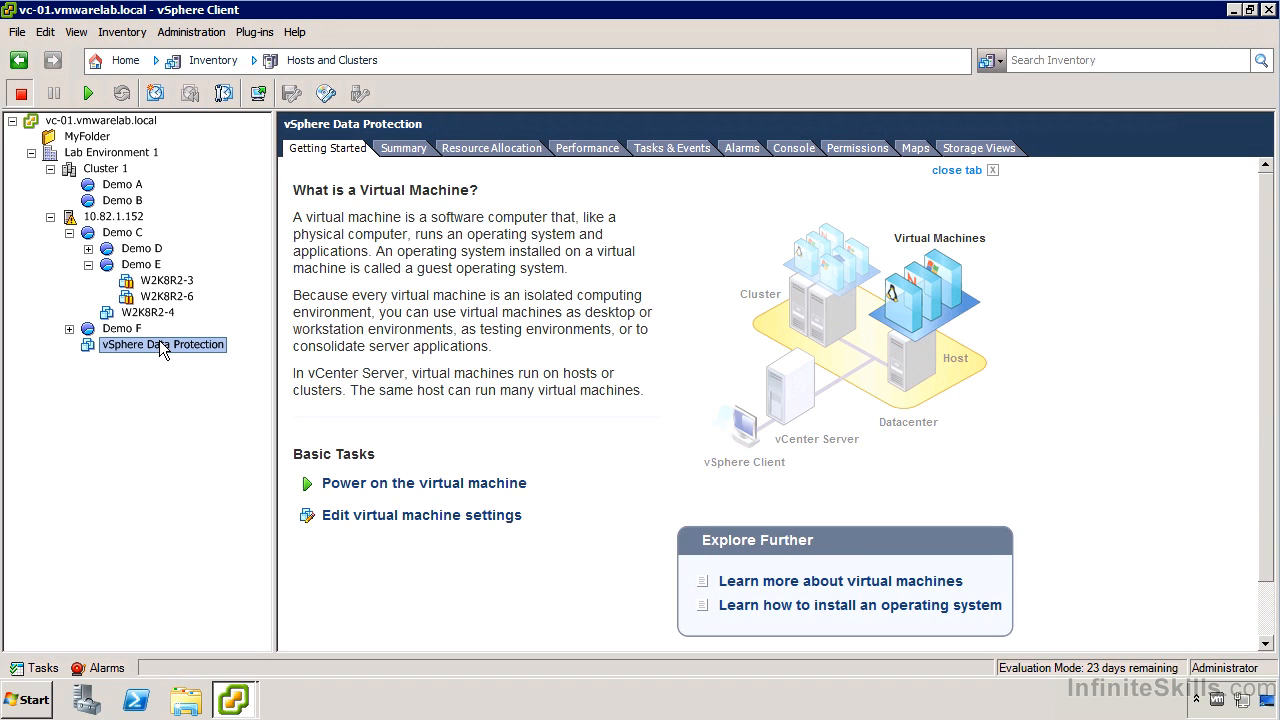
left_click(184, 297)
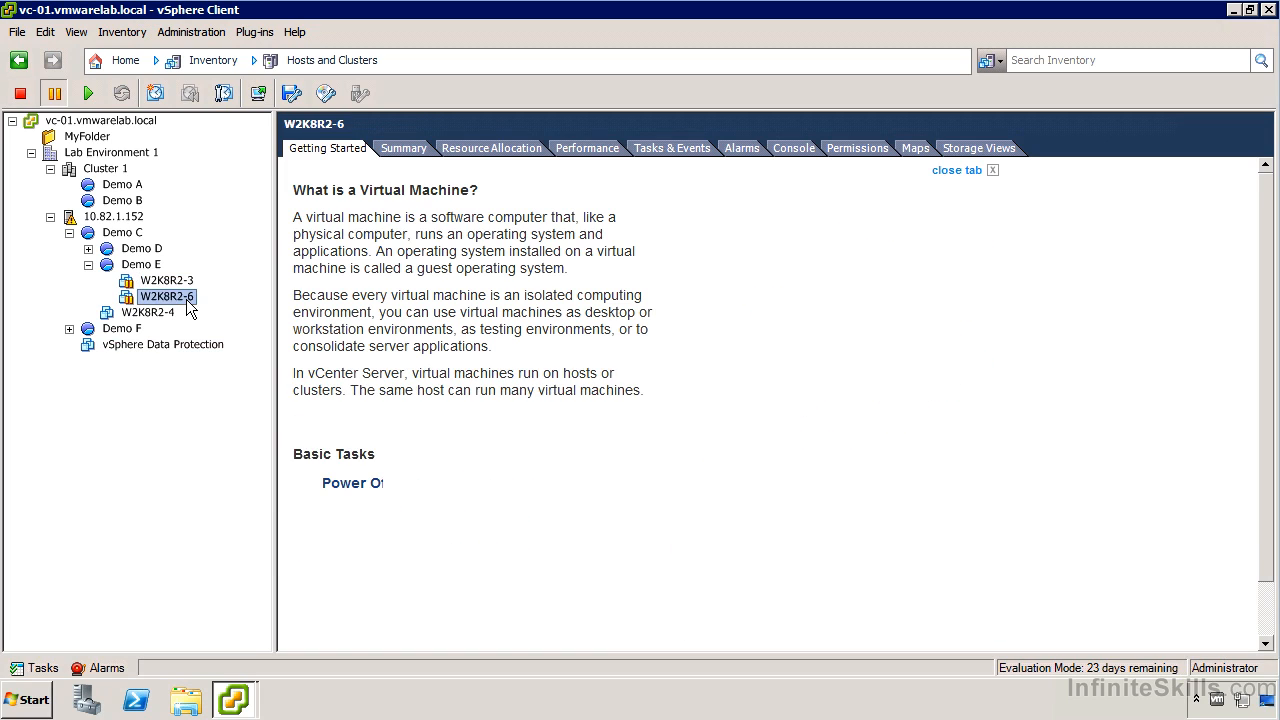
left_click(89, 249)
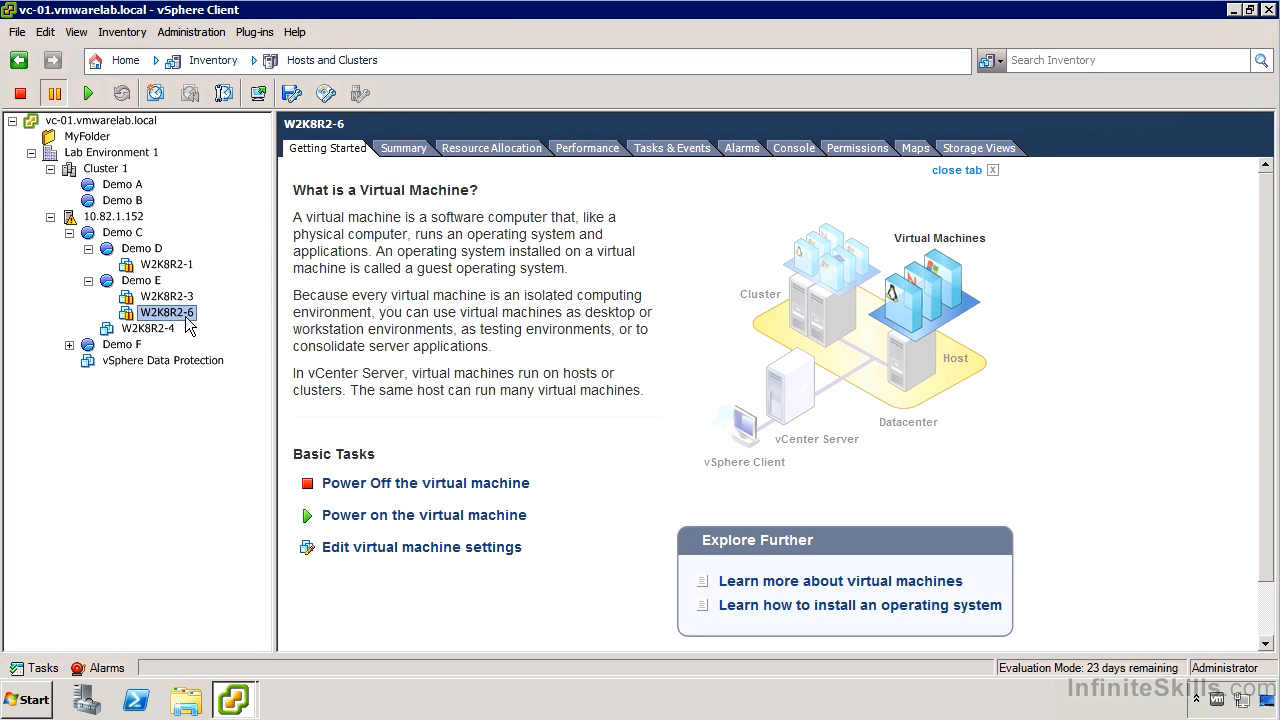
left_click(73, 344)
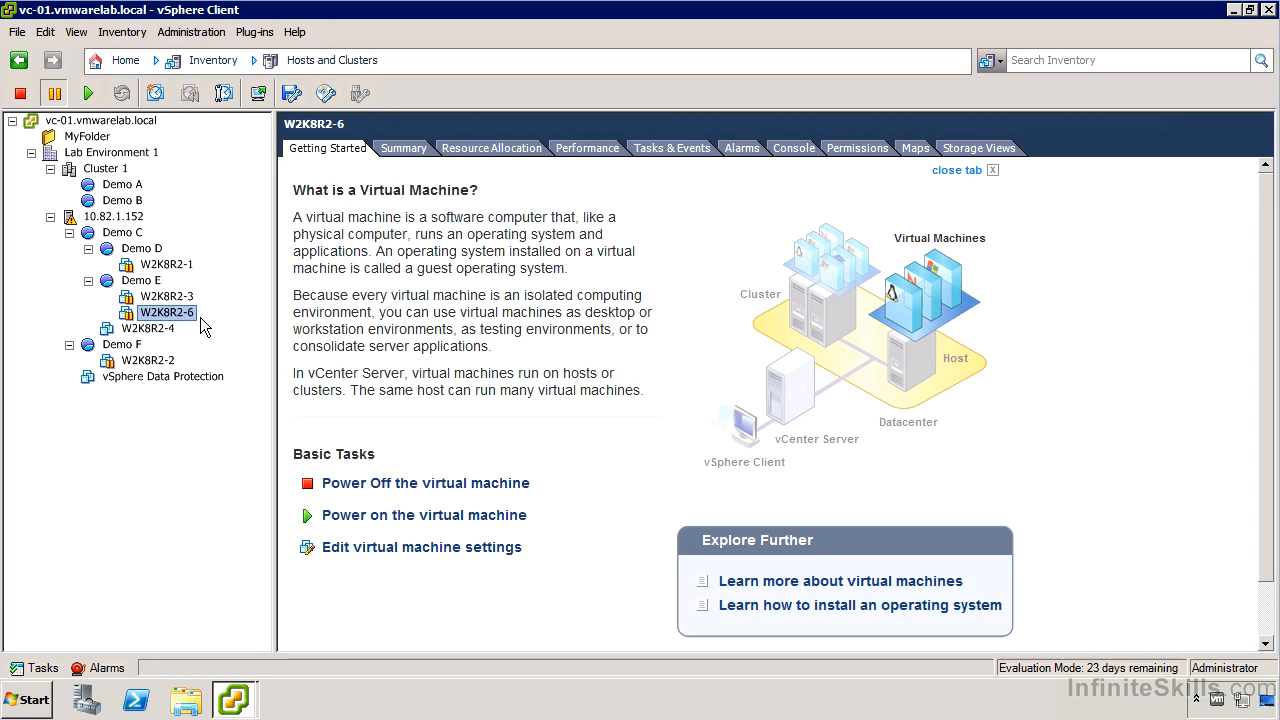
- Review the CPU and memory resource settings of the Demo E resource pool, cancel without changes and keep the pool selected
right_click(157, 281)
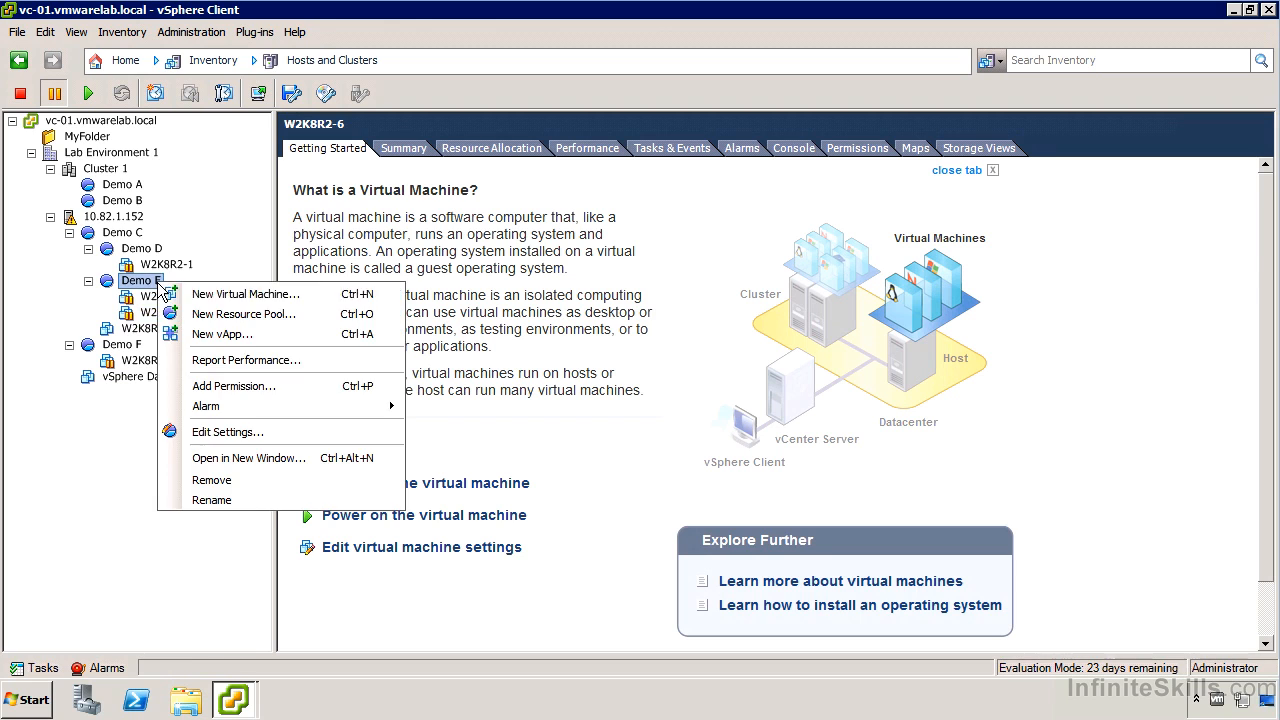
left_click(266, 432)
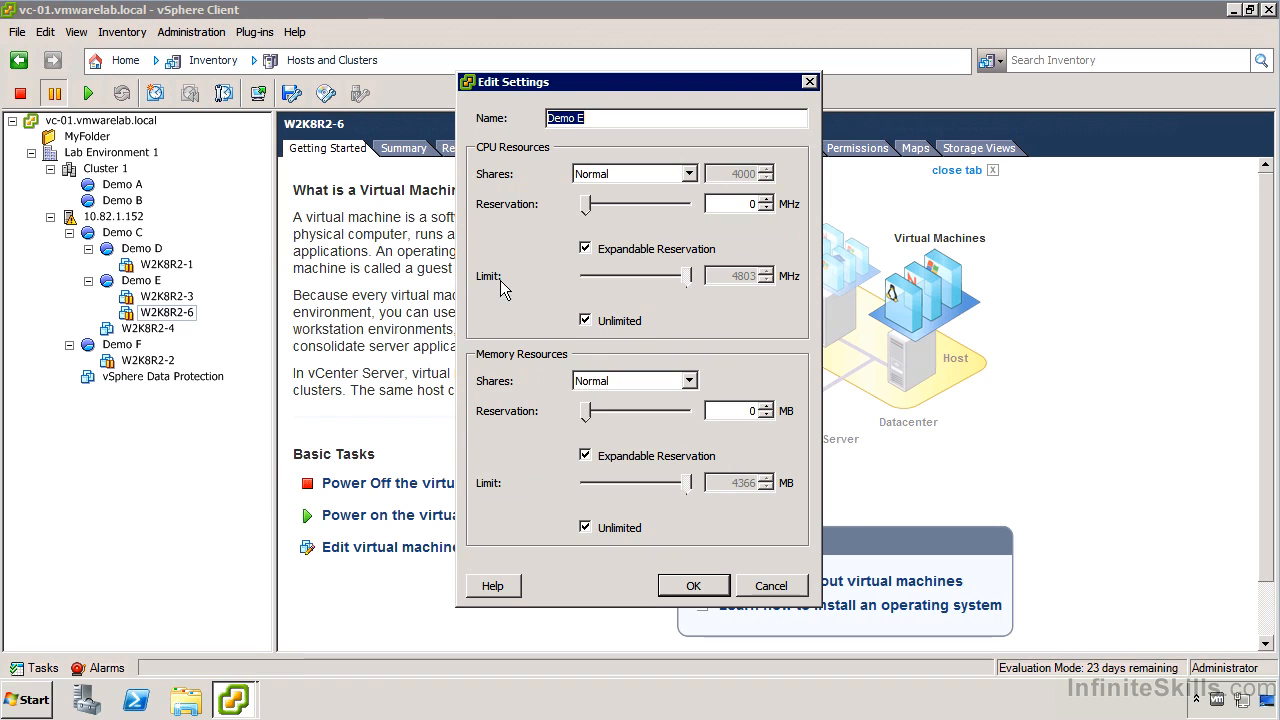
left_click(770, 585)
left_click(130, 281)
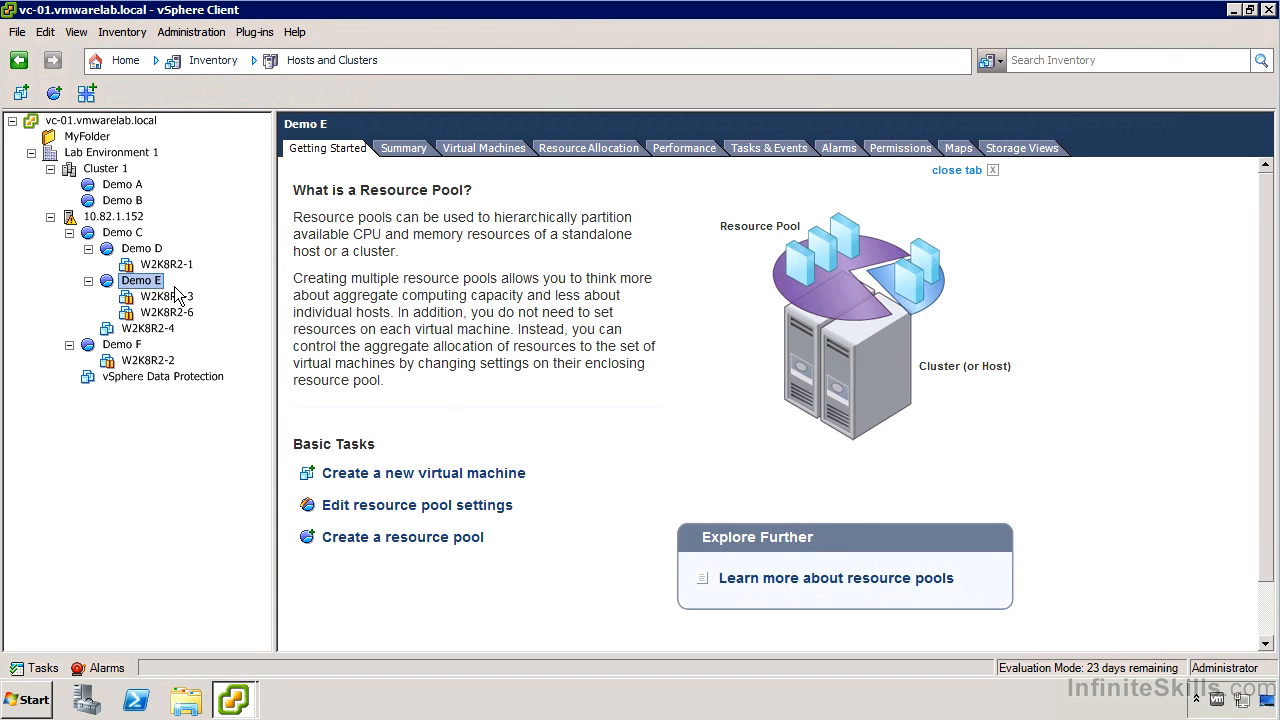
- Collapse the nested Demo D and Demo E pools and view their parent pool, Demo C
left_click(88, 248)
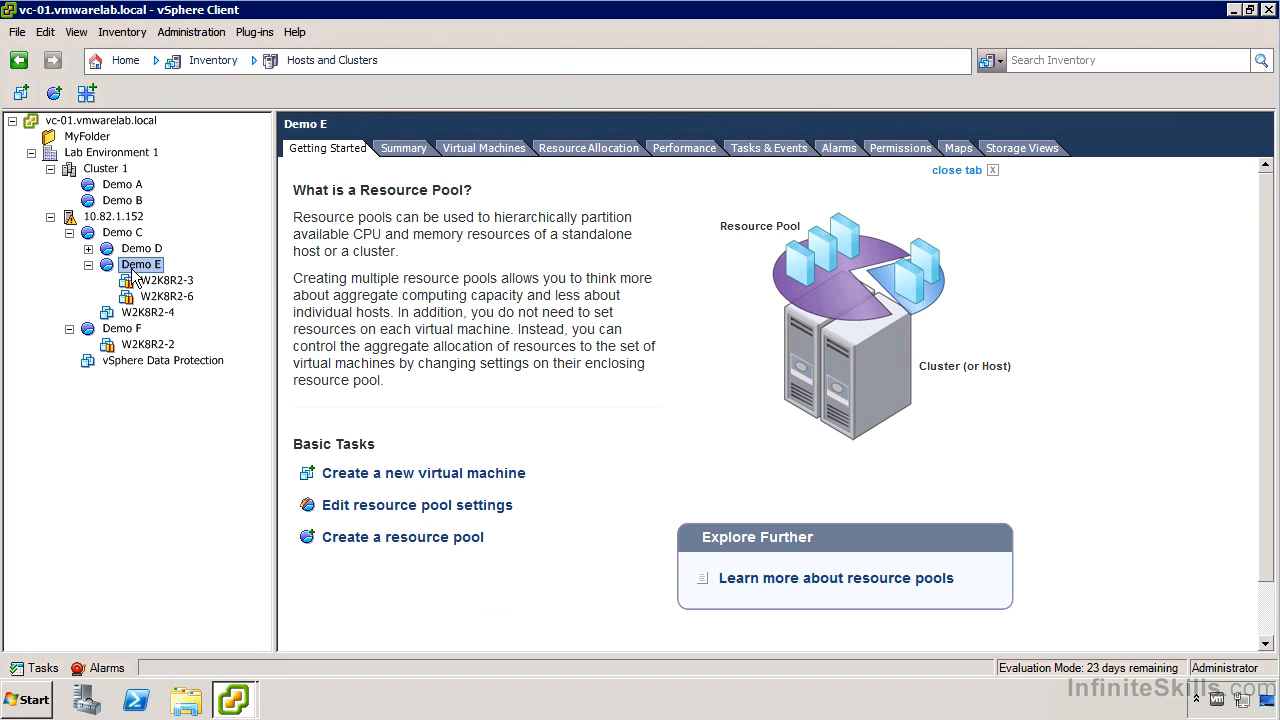
left_click(88, 264)
left_click(115, 233)
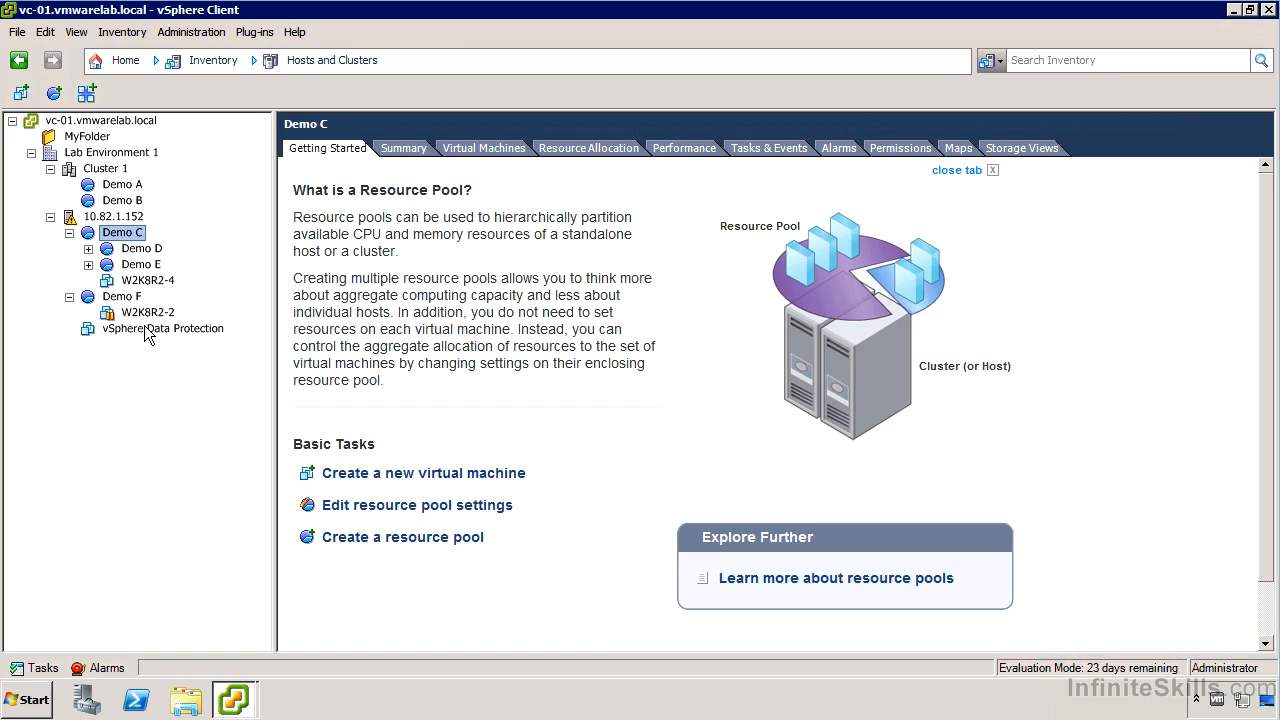
- Expand the Demo D and Demo E pools again, and view the Demo B and Demo A pools under Cluster 1
left_click(88, 264)
left_click(88, 248)
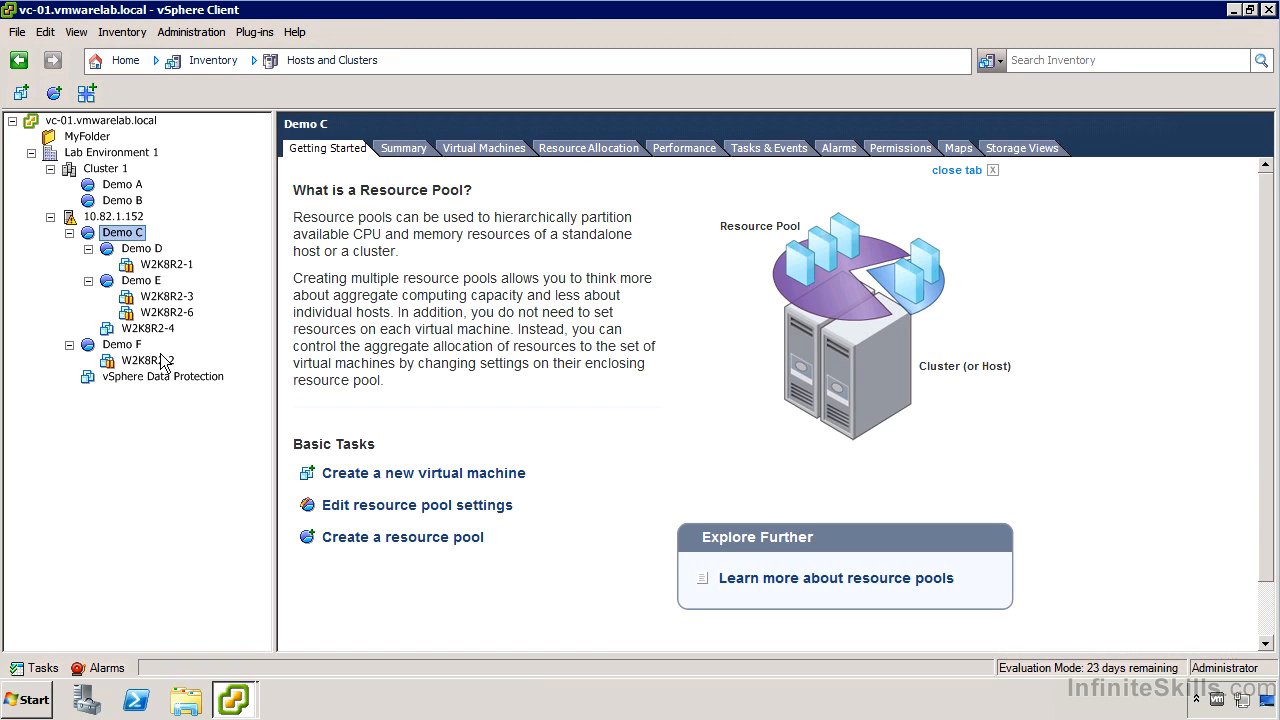
left_click(117, 199)
left_click(119, 186)
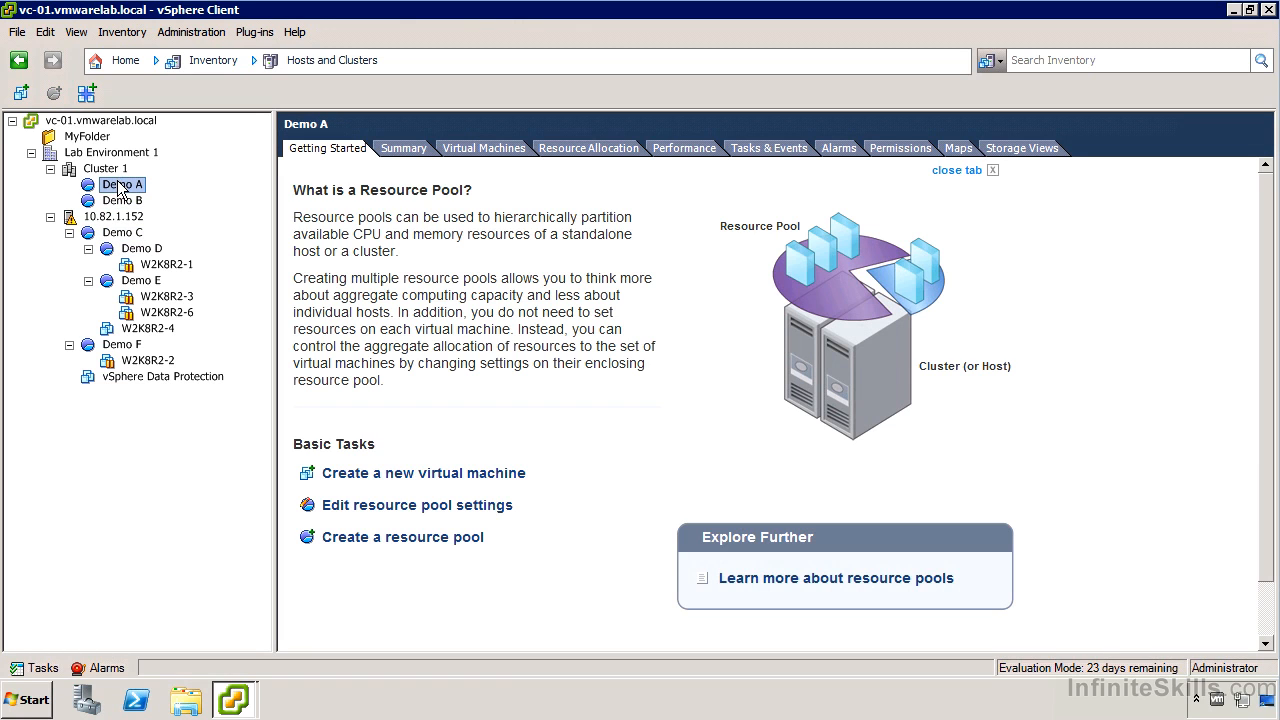